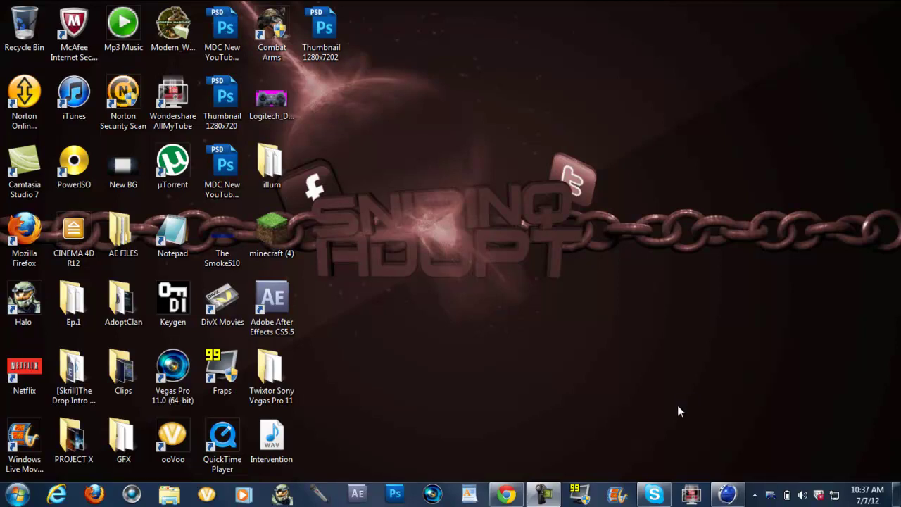
# Switch to CINEMA 4D and set the first grey Mat material's color to green (R 25, G 172, B 5).
pyautogui.click(725, 494)
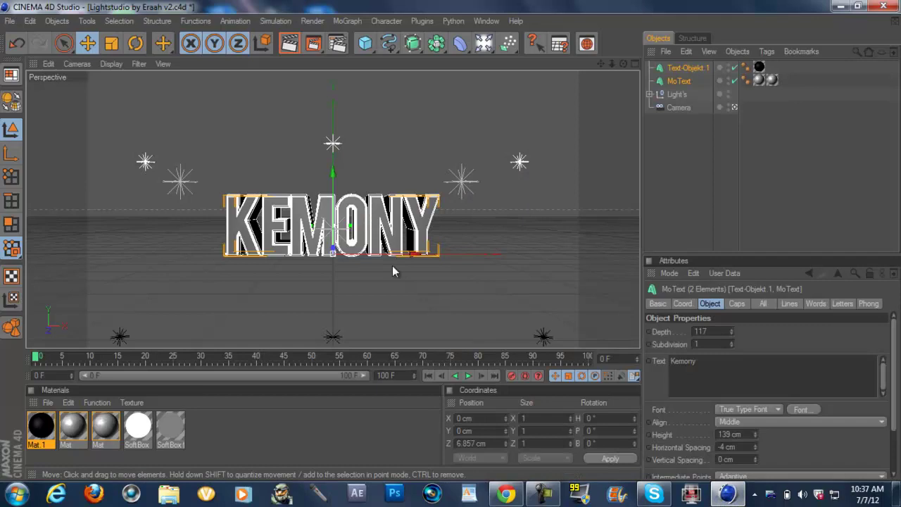
pyautogui.moveTo(717, 359); pyautogui.dragTo(658, 366)
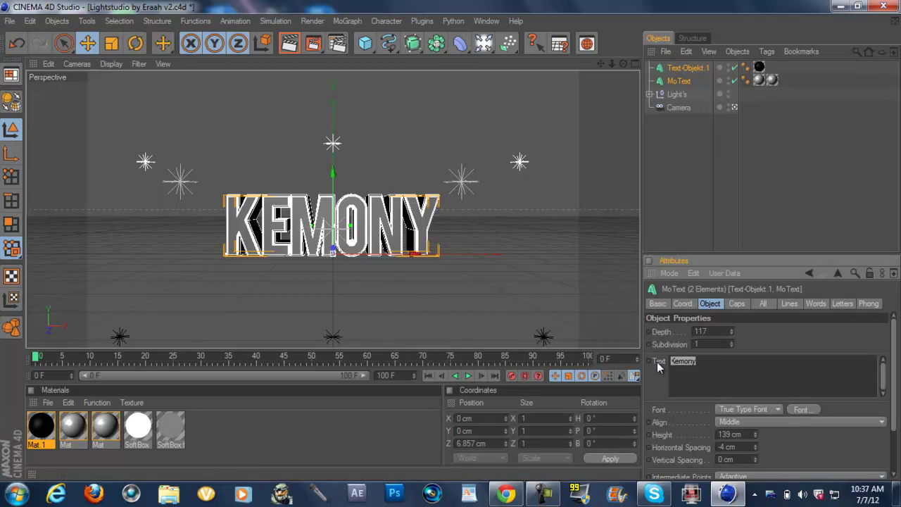
pyautogui.click(702, 363)
pyautogui.click(67, 443)
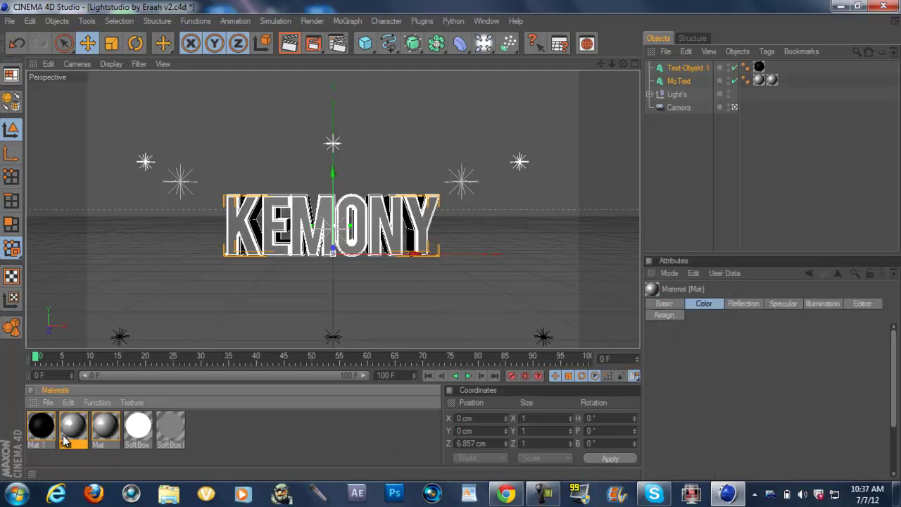
pyautogui.doubleClick(69, 440)
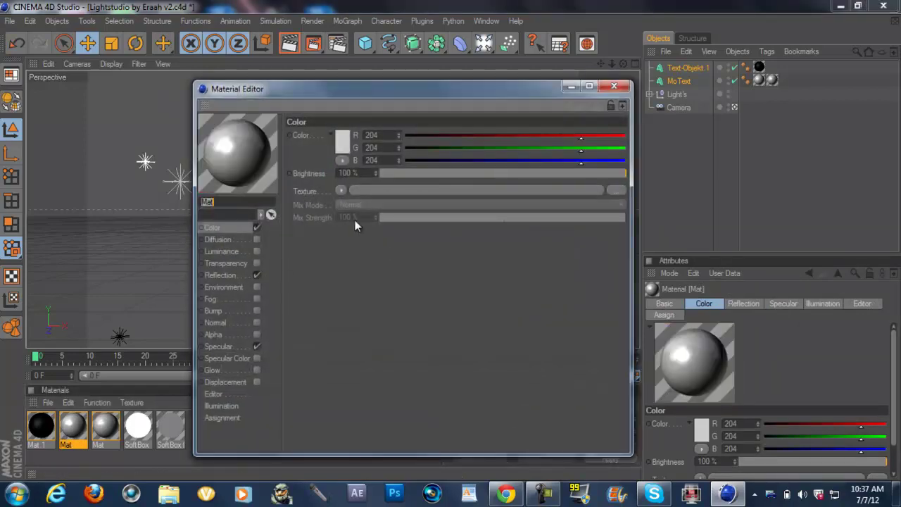
pyautogui.click(342, 144)
pyautogui.moveTo(282, 127)
pyautogui.mouseDown()
pyautogui.moveTo(323, 151)
pyautogui.moveTo(326, 109)
pyautogui.moveTo(340, 98)
pyautogui.moveTo(350, 99)
pyautogui.moveTo(346, 125)
pyautogui.mouseUp()
pyautogui.click(315, 208)
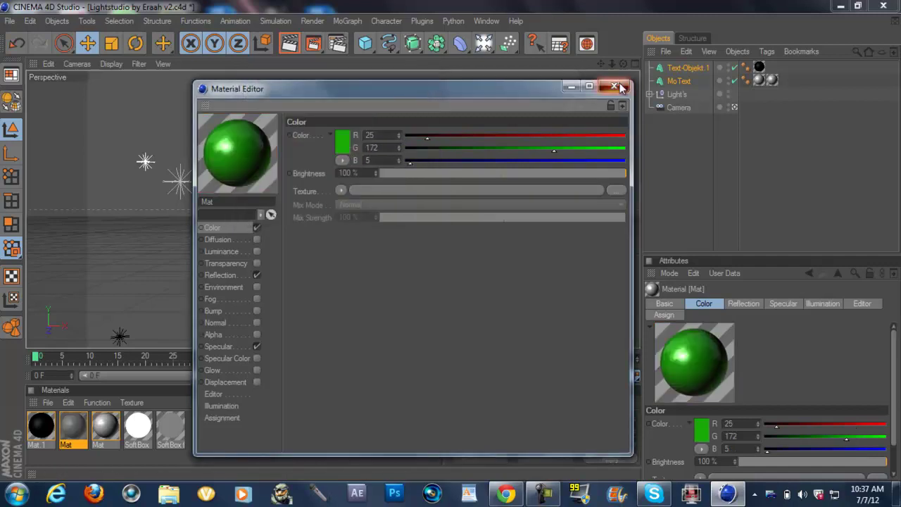
pyautogui.click(614, 86)
# Set the remaining grey Mat material's color to green with R 33, G 183, B 0.
pyautogui.click(102, 461)
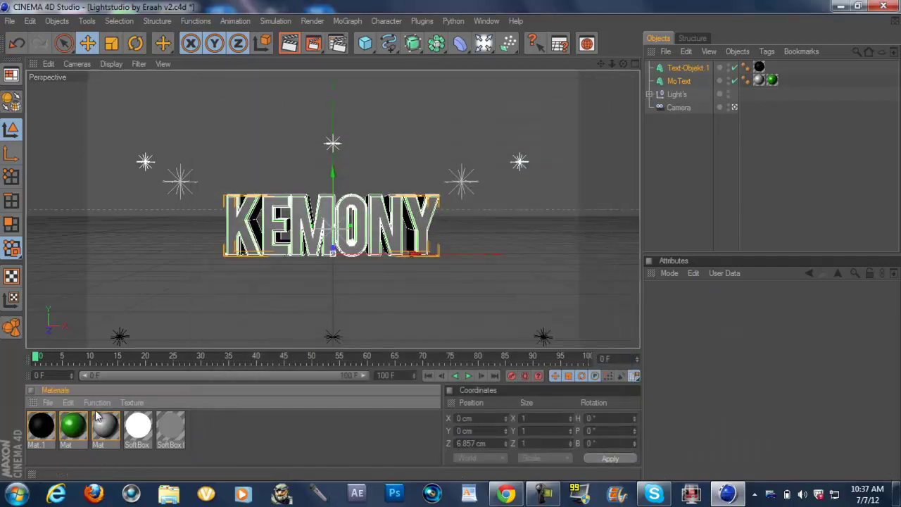
pyautogui.doubleClick(105, 426)
pyautogui.click(341, 145)
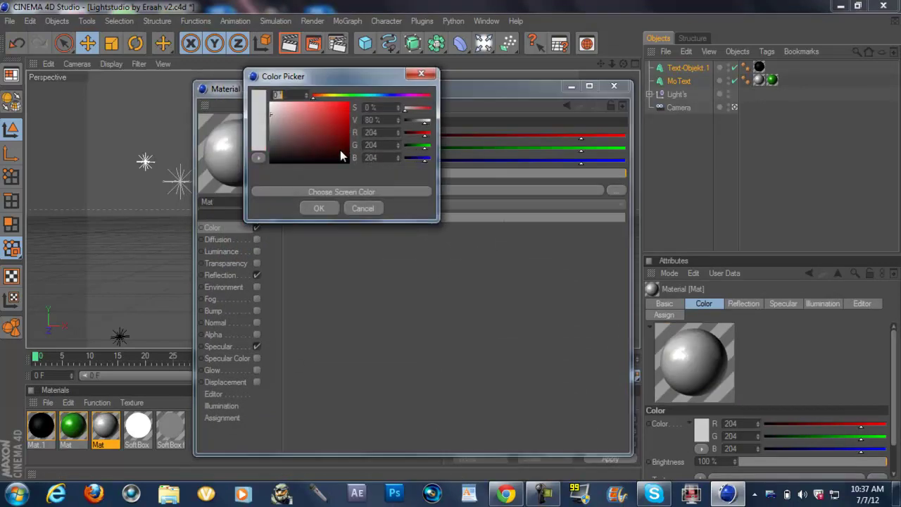
pyautogui.moveTo(316, 96)
pyautogui.mouseDown()
pyautogui.moveTo(349, 96)
pyautogui.moveTo(358, 121)
pyautogui.mouseUp()
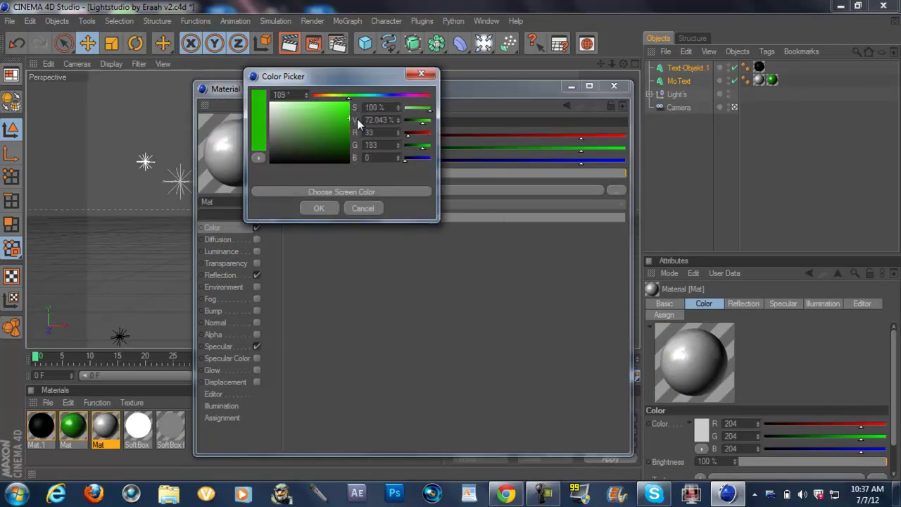
pyautogui.click(313, 208)
pyautogui.click(614, 86)
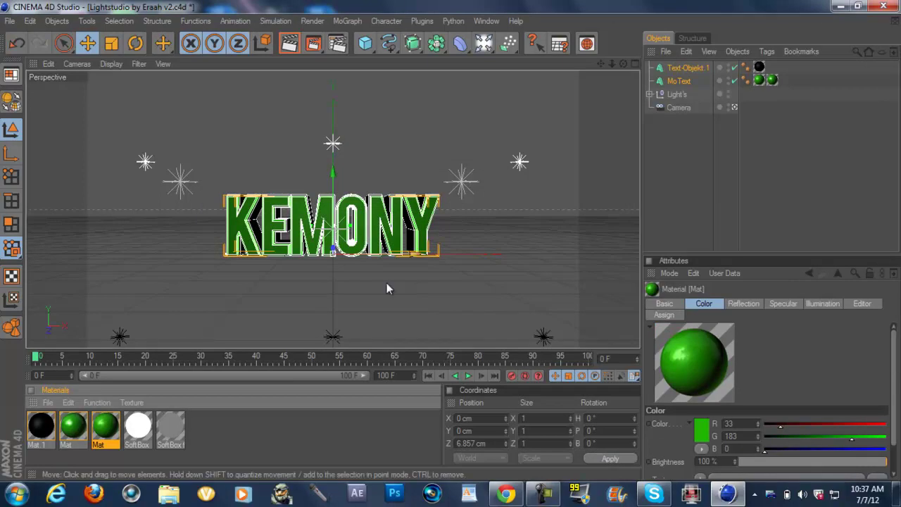
# Select both text objects, MoText and Text-Objekt.1, and change their font to Aldo the Apache Regular.
pyautogui.click(386, 238)
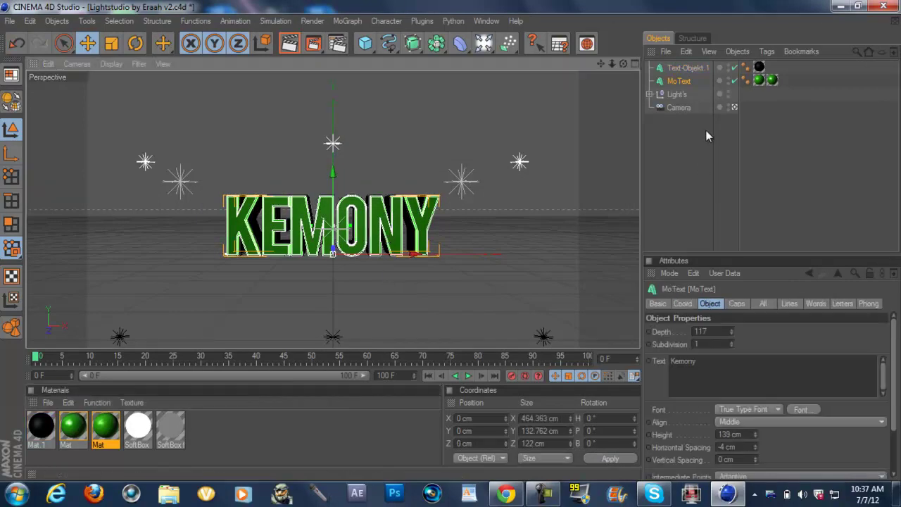
pyautogui.keyDown('ctrl'); pyautogui.click(687, 70); pyautogui.keyUp('ctrl')
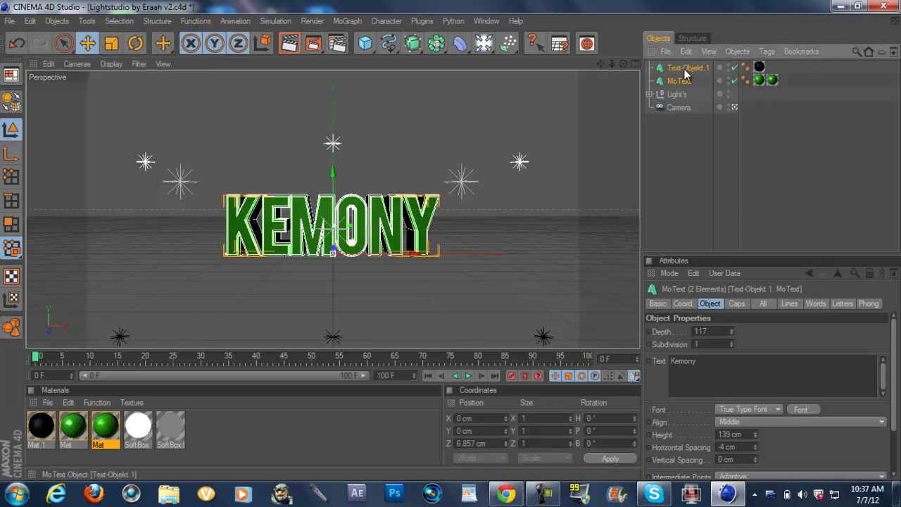
pyautogui.click(803, 410)
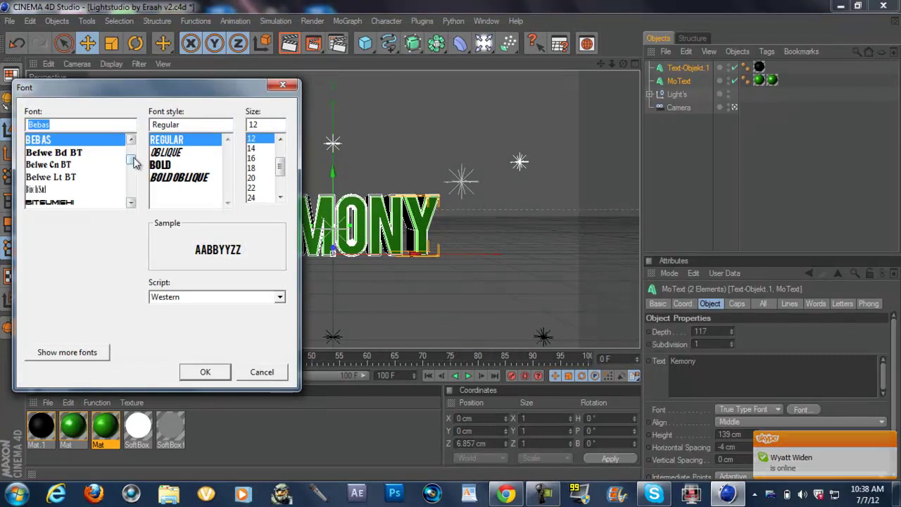
pyautogui.scroll(-1, 134, 163)
pyautogui.moveTo(132, 159); pyautogui.dragTo(134, 156)
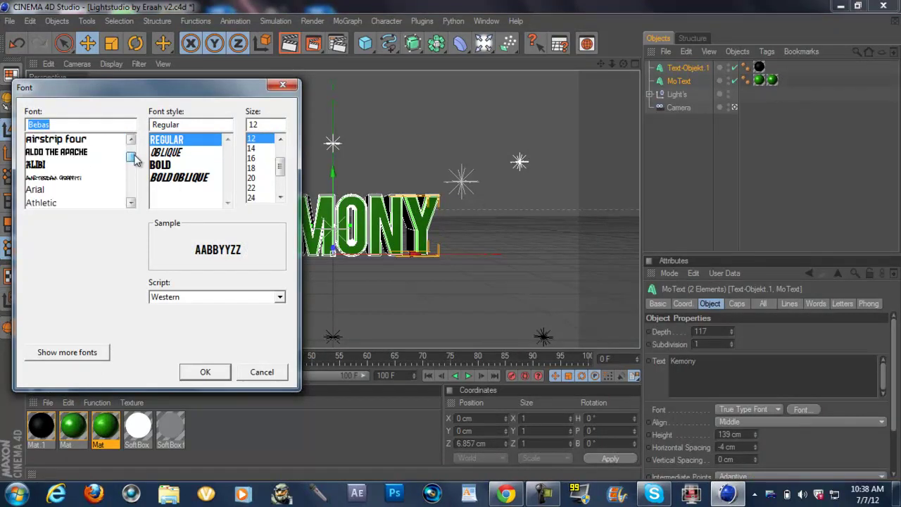
pyautogui.click(75, 152)
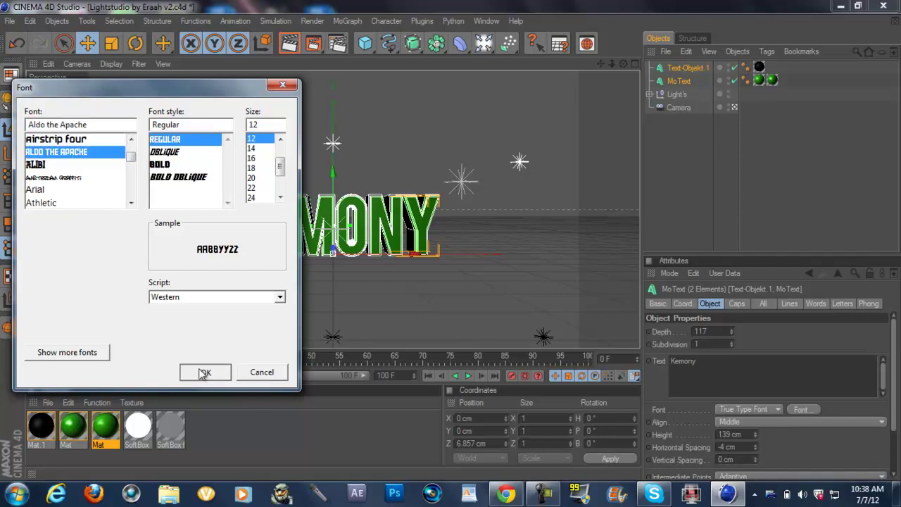
pyautogui.click(202, 372)
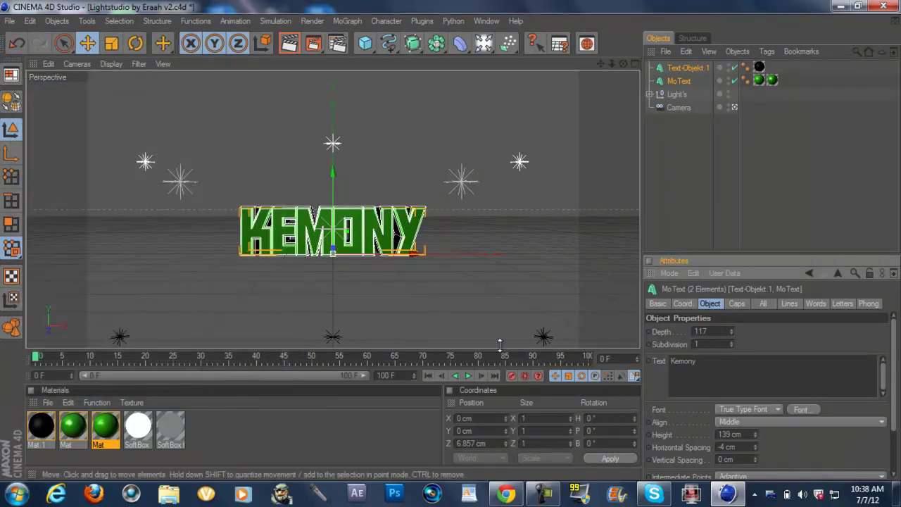
# Change the font of both text objects to Poplar Std Black.
pyautogui.click(801, 409)
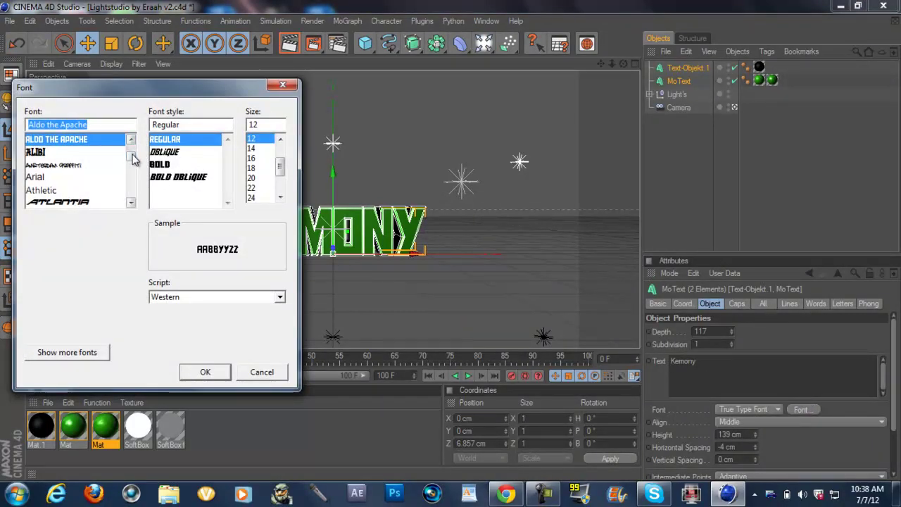
pyautogui.scroll(-20, 127, 162)
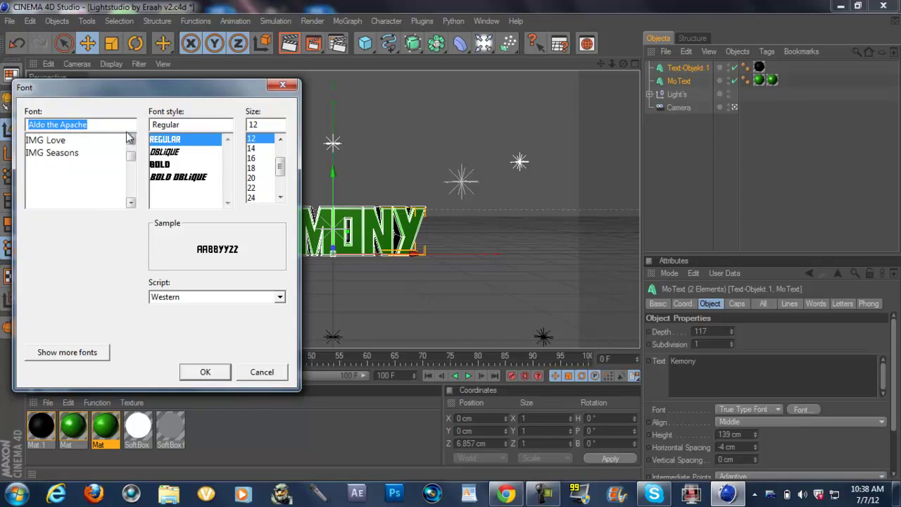
pyautogui.moveTo(123, 170); pyautogui.dragTo(131, 184)
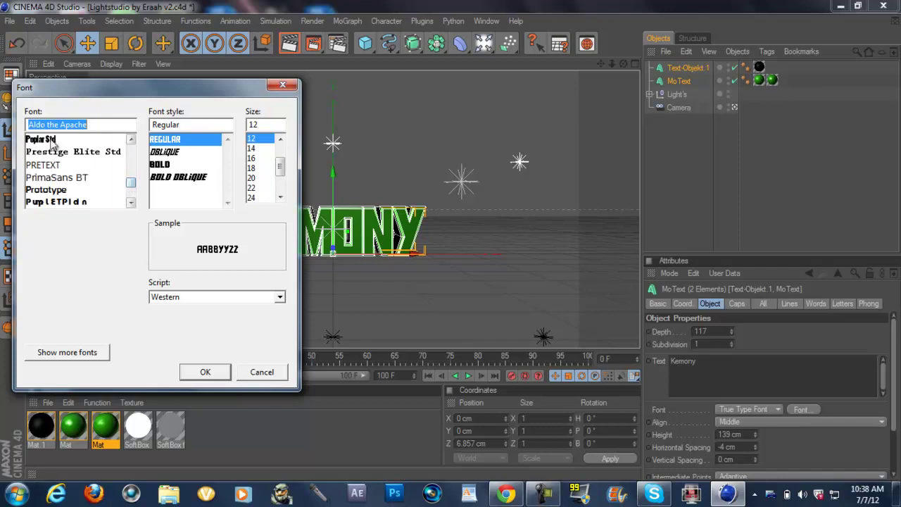
pyautogui.click(42, 139)
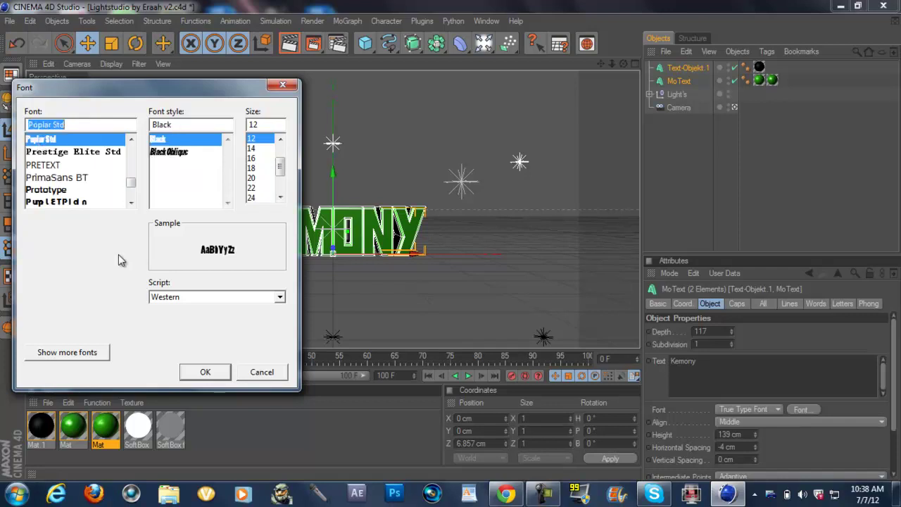
pyautogui.click(203, 372)
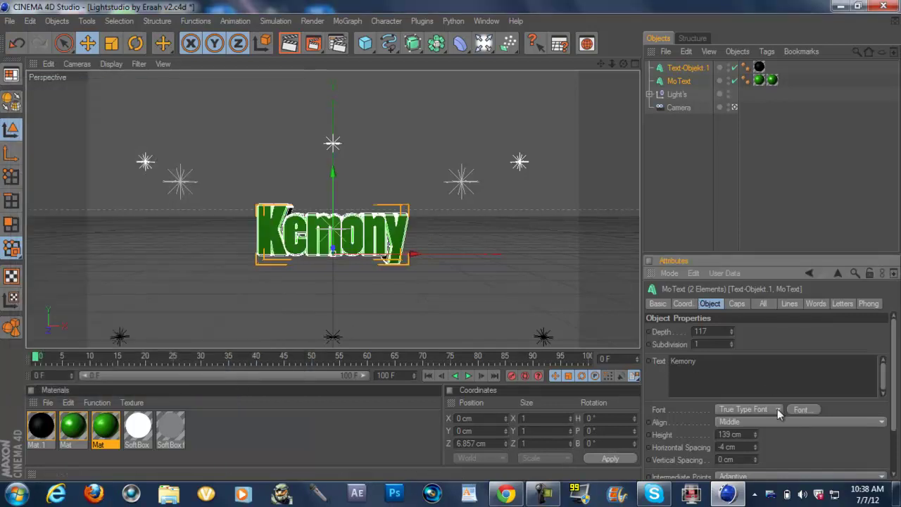
# Change the wording of both text objects to all-capitals KEMONY and return the timeline to frame 0.
pyautogui.click(703, 361)
pyautogui.press('BackSpace')
pyautogui.press('BackSpace')
pyautogui.press('BackSpace')
pyautogui.press('BackSpace')
pyautogui.press('BackSpace')
pyautogui.press('capslock')
pyautogui.write('EMONY')
pyautogui.click(469, 376)
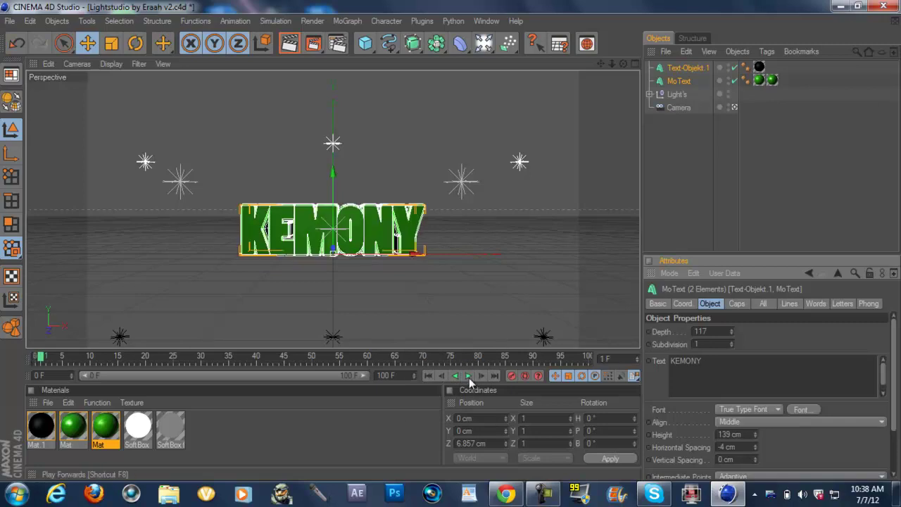
pyautogui.click(40, 357)
pyautogui.moveTo(40, 358); pyautogui.dragTo(36, 358)
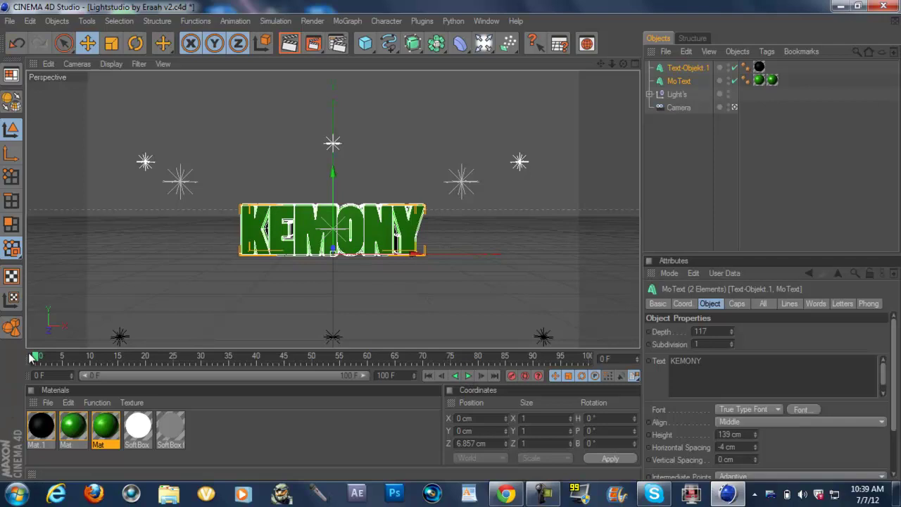
# Try the Prototype font on both text objects and replace it with a heavy rounded display font.
pyautogui.click(800, 410)
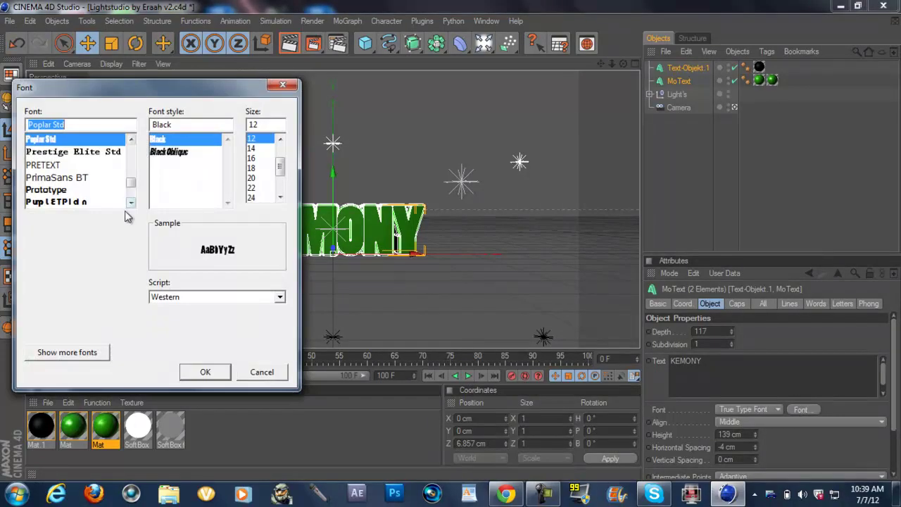
pyautogui.click(67, 190)
pyautogui.click(205, 371)
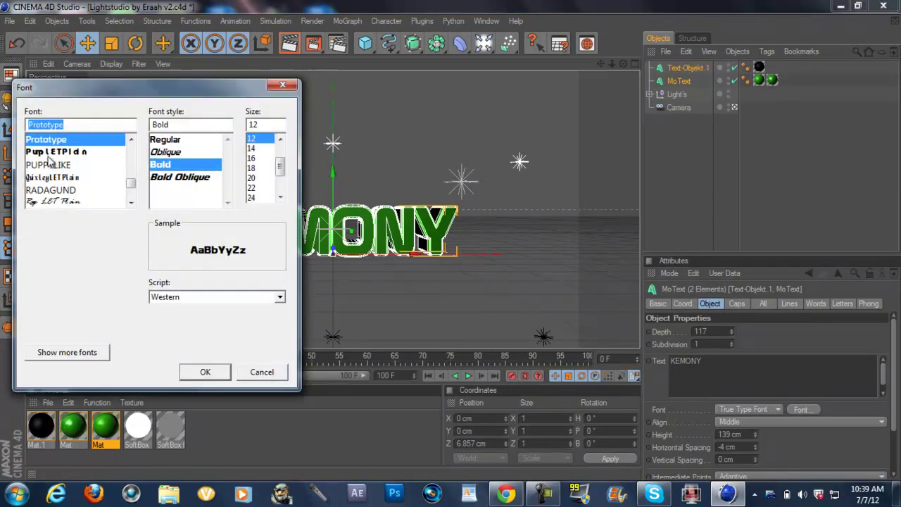
pyautogui.press('Down')
pyautogui.click(197, 377)
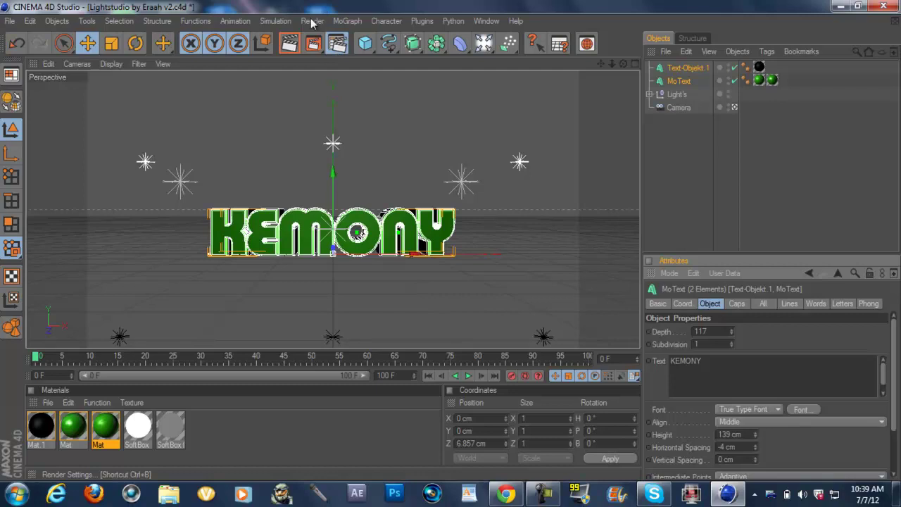
# Open the output page of the render settings and always allow ooVoo's internet access in the McAfee alert.
pyautogui.click(336, 44)
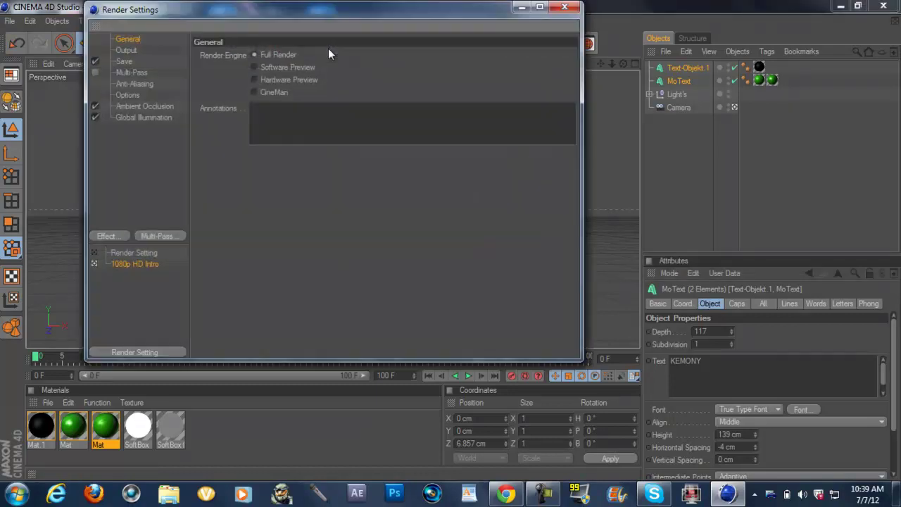
pyautogui.click(128, 51)
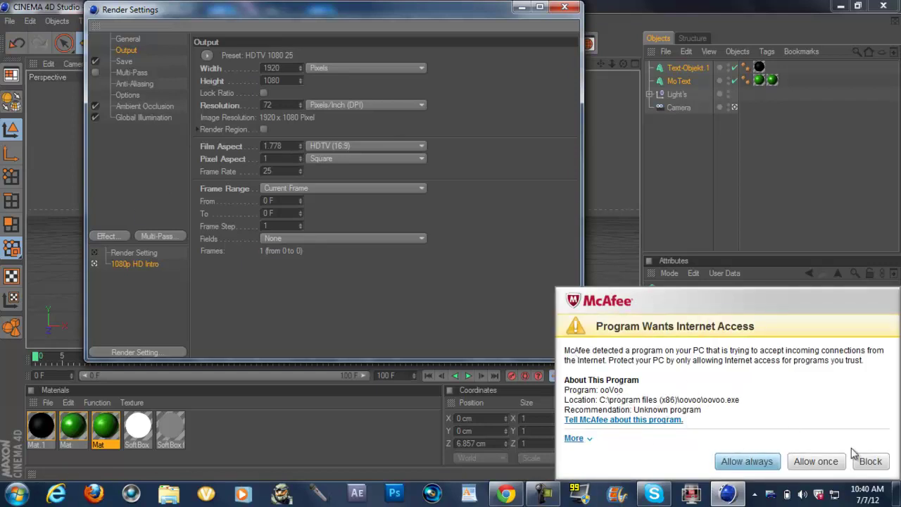
pyautogui.click(732, 465)
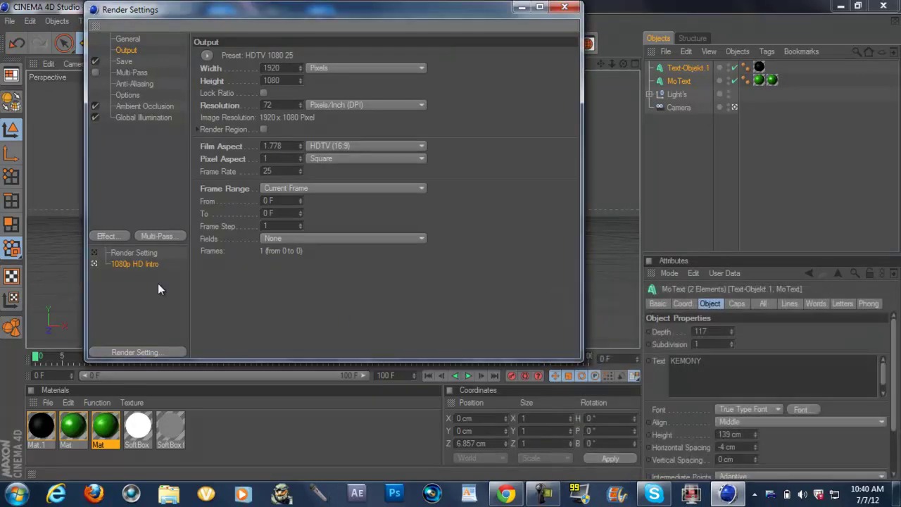
# Specify Kemony on the Desktop as the render's save file and close the render settings.
pyautogui.click(130, 60)
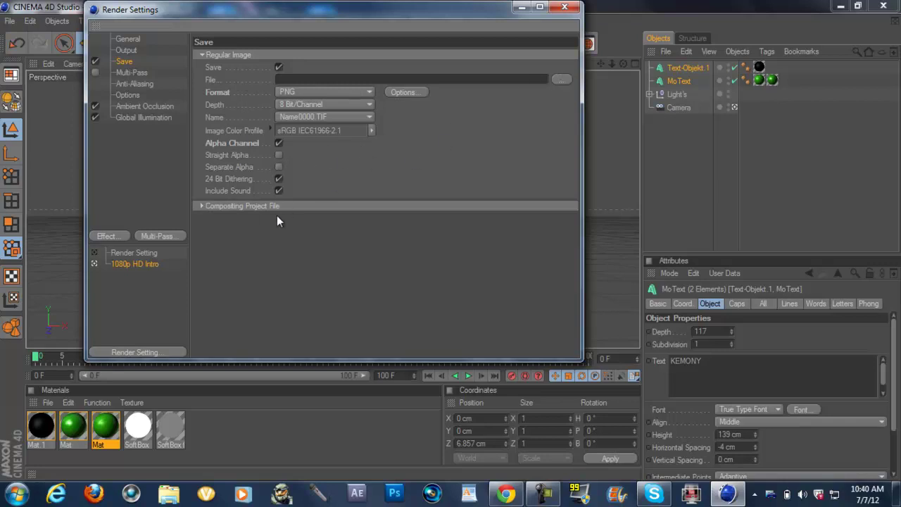
pyautogui.click(561, 81)
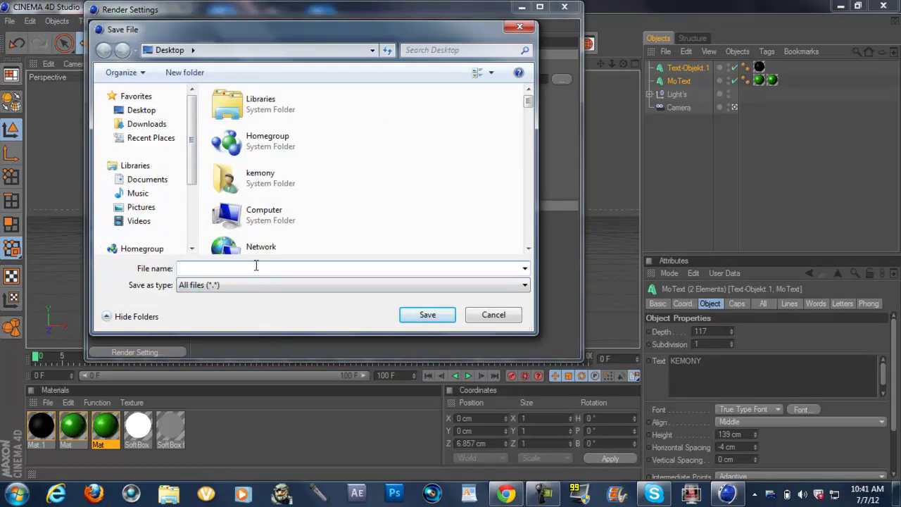
pyautogui.hotkey('shift', 'F10')
pyautogui.press('Escape')
pyautogui.write('k')
pyautogui.press('capslock')
pyautogui.write('EMO')
pyautogui.press('BackSpace')
pyautogui.press('BackSpace')
pyautogui.press('BackSpace')
pyautogui.press('BackSpace')
pyautogui.write('K')
pyautogui.press('capslock')
pyautogui.write('emony')
pyautogui.click(424, 316)
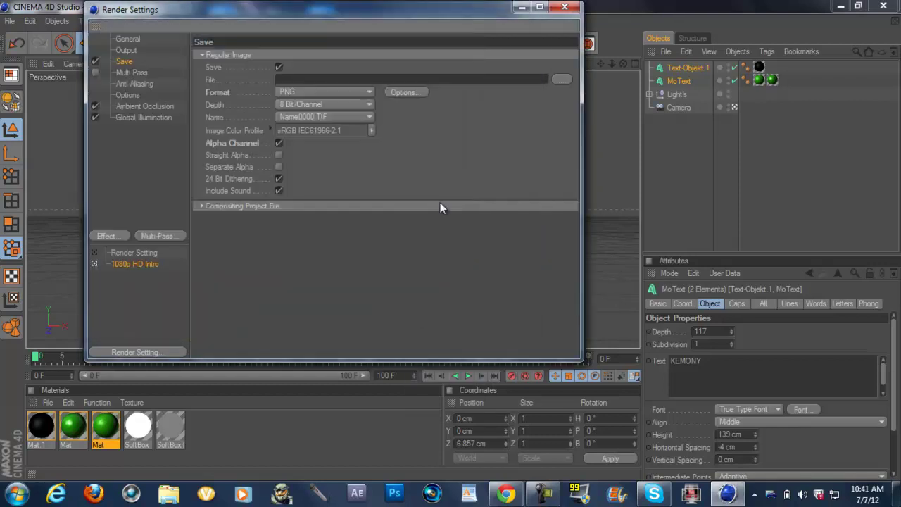
pyautogui.click(565, 7)
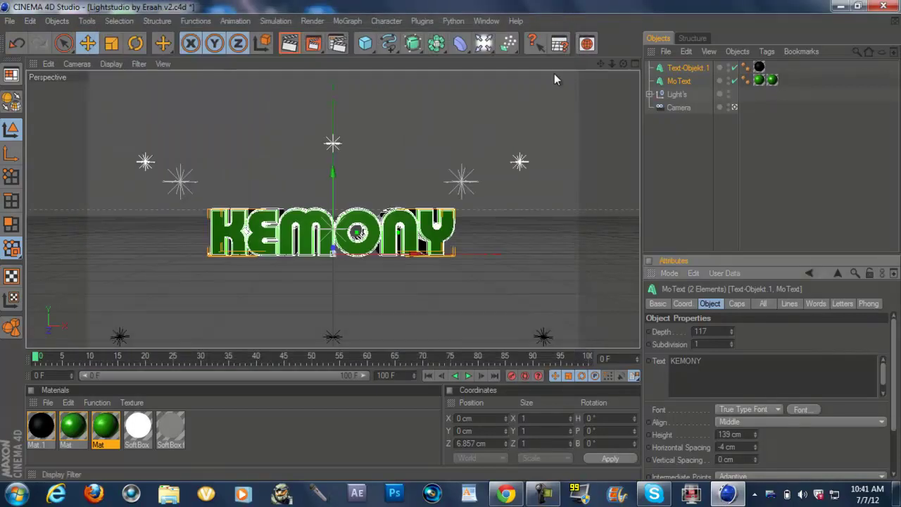
# Minimize CINEMA 4D and select the MDC New YouTube Template Photoshop file on the desktop.
pyautogui.click(839, 8)
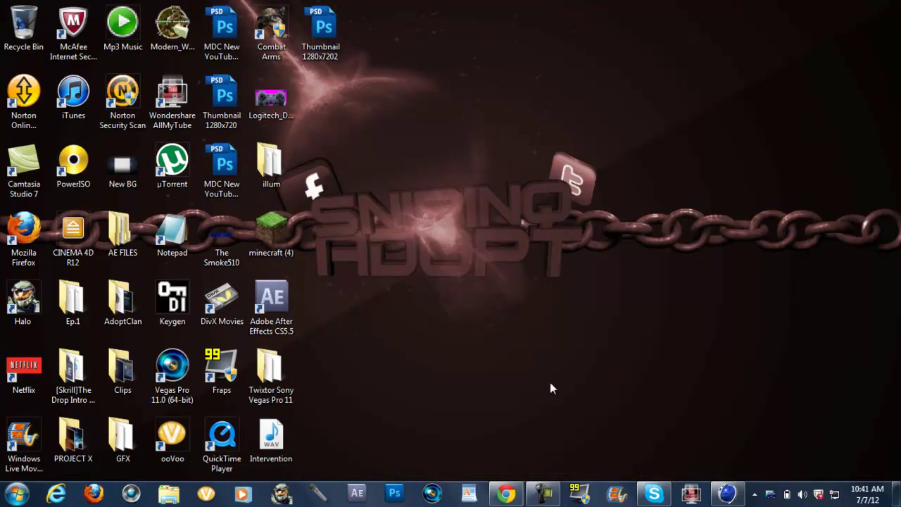
pyautogui.moveTo(550, 495)
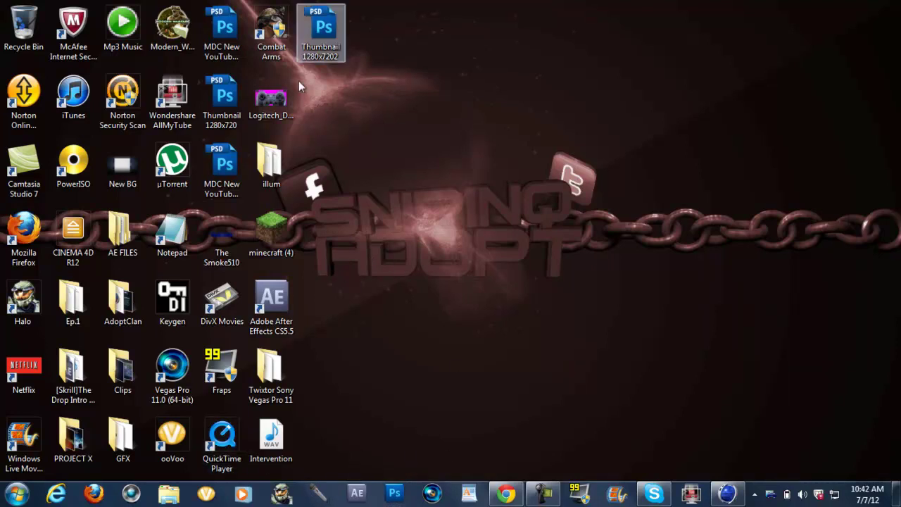
pyautogui.moveTo(225, 26); pyautogui.dragTo(224, 169)
pyautogui.click(213, 173)
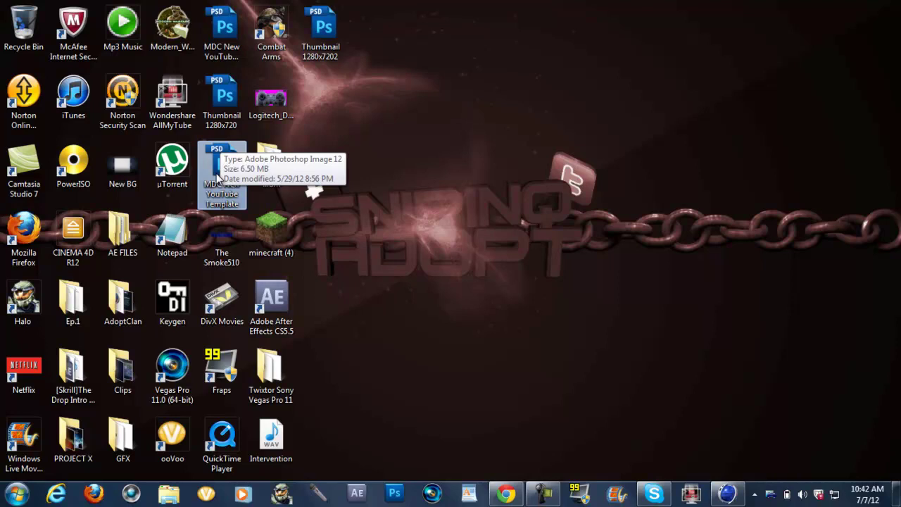
# Open the MDC New YouTube Template in Photoshop and add a Brightness/Contrast adjustment layer directly above the Backdrop layer.
pyautogui.doubleClick(218, 178)
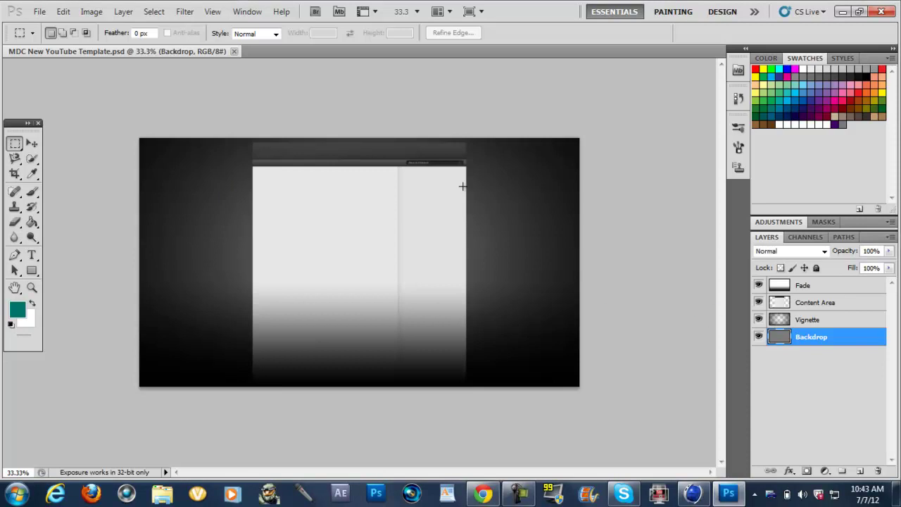
pyautogui.click(32, 143)
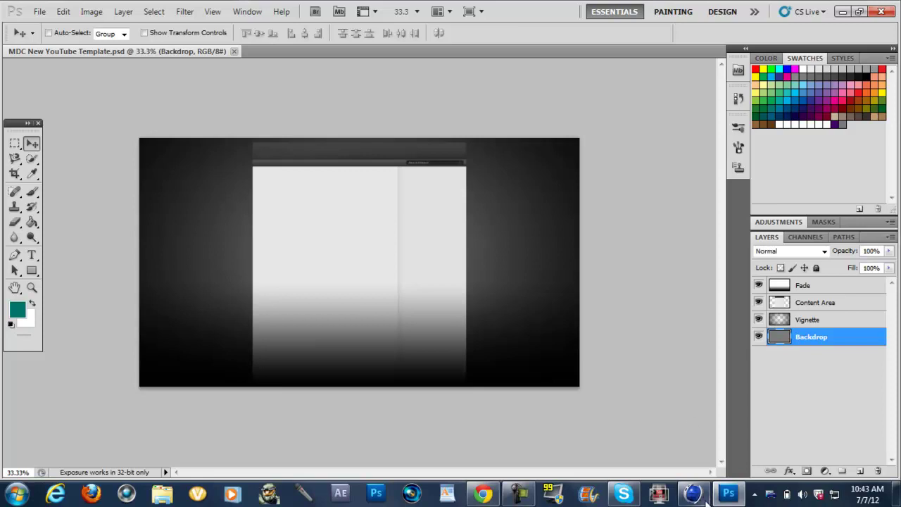
pyautogui.moveTo(623, 494)
pyautogui.click(825, 471)
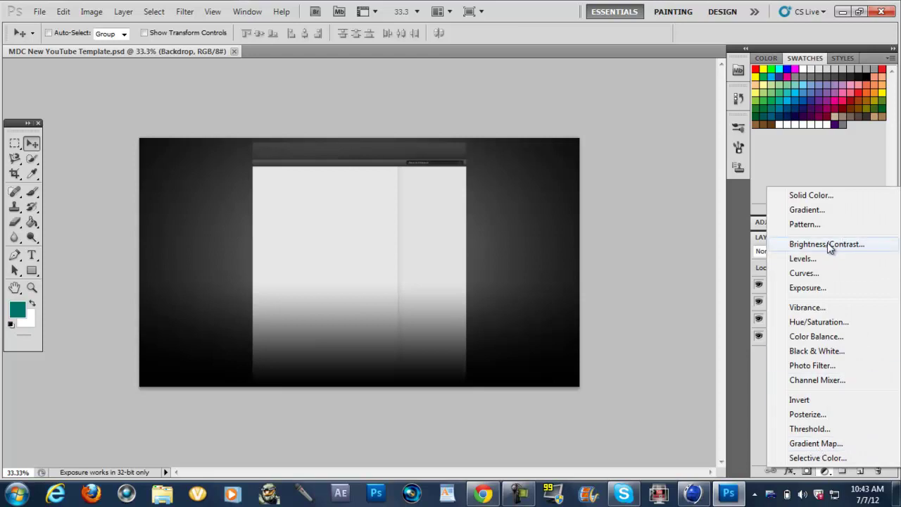
pyautogui.click(829, 245)
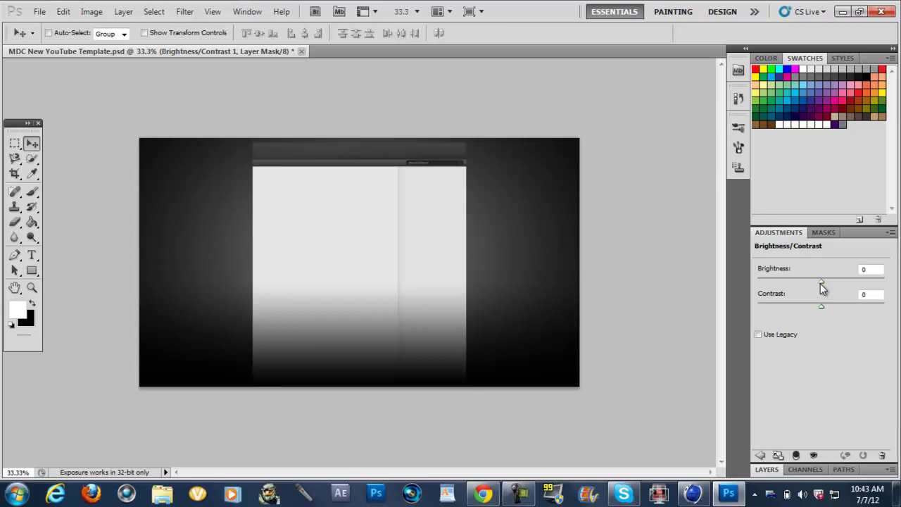
# Set the adjustment layer's brightness to -24 and contrast to -7.
pyautogui.moveTo(822, 283); pyautogui.dragTo(837, 310)
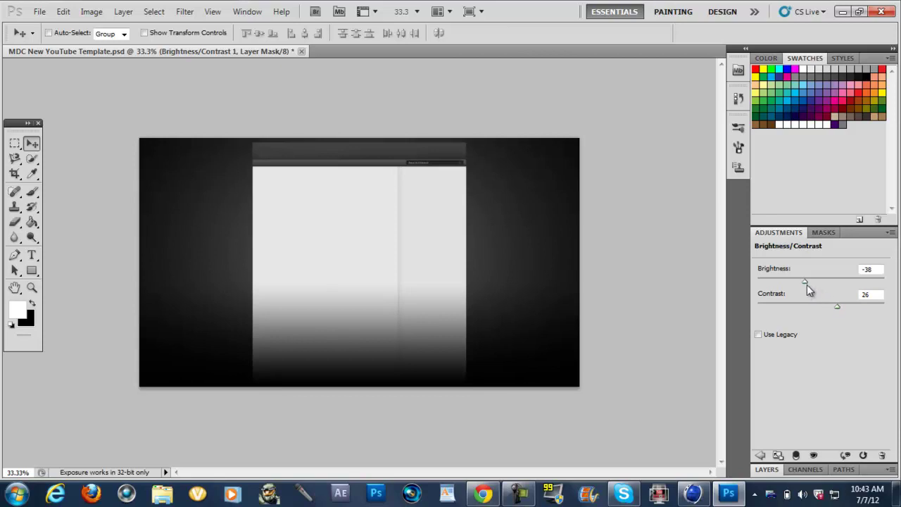
pyautogui.moveTo(808, 283); pyautogui.dragTo(810, 282)
pyautogui.moveTo(836, 307); pyautogui.dragTo(813, 308)
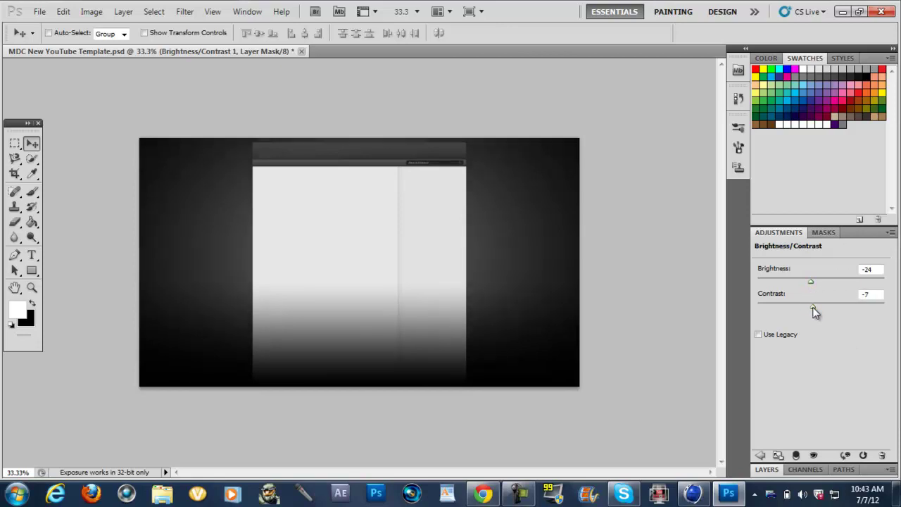
pyautogui.click(760, 457)
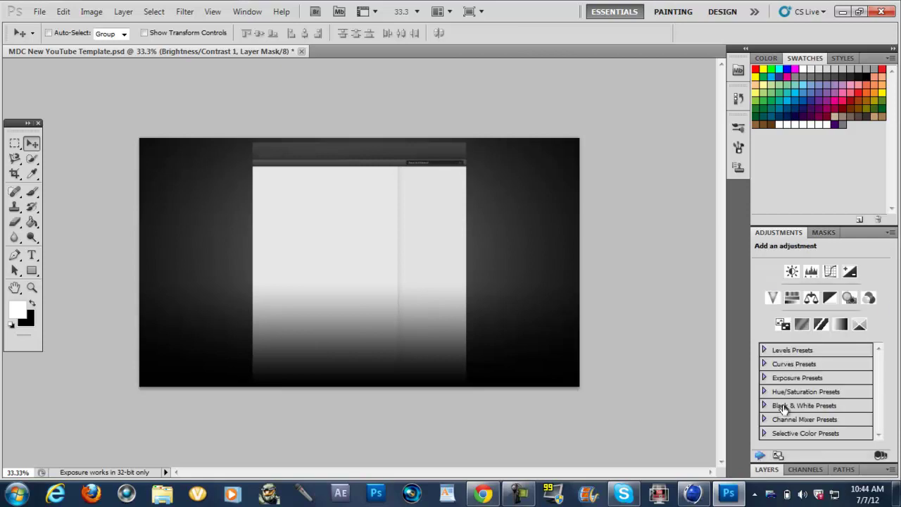
# Add a Curves adjustment layer that lifts the shadows, with an upper curve point at input 165 and output 163.
pyautogui.click(831, 272)
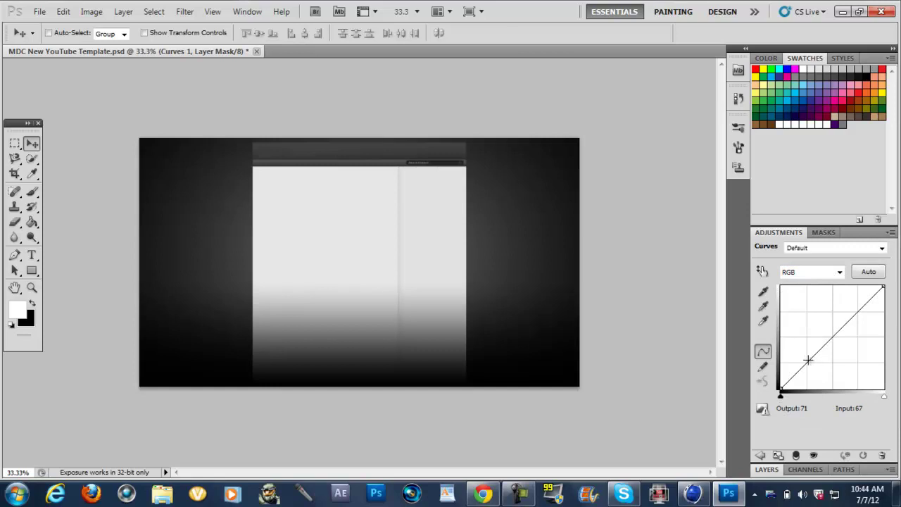
pyautogui.moveTo(808, 359); pyautogui.dragTo(807, 354)
pyautogui.moveTo(842, 319); pyautogui.dragTo(848, 324)
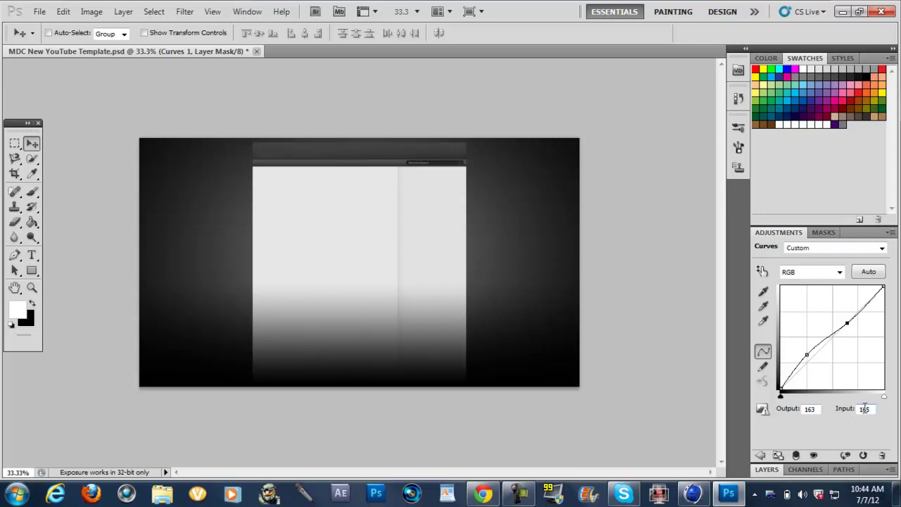
pyautogui.click(759, 456)
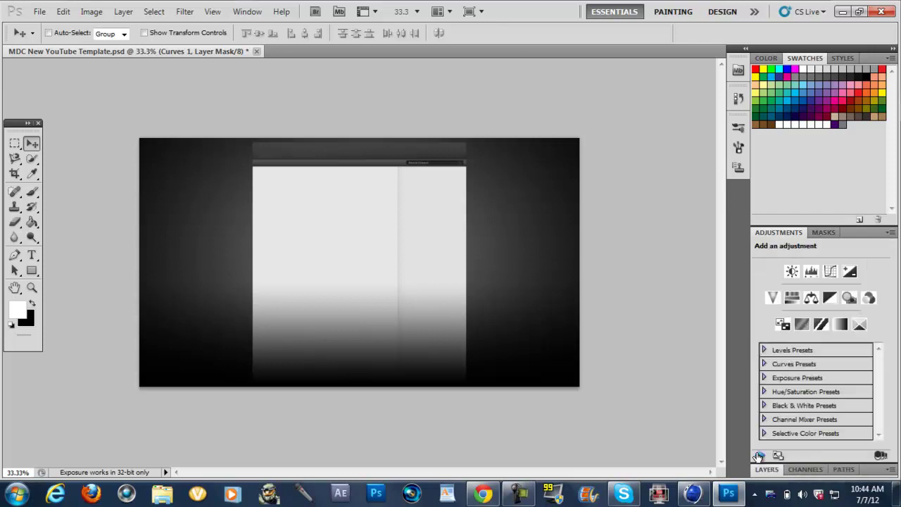
# Add a Hue/Saturation adjustment layer with Colorize on and a green hue, and enlarge the layer list to show all layers.
pyautogui.click(793, 300)
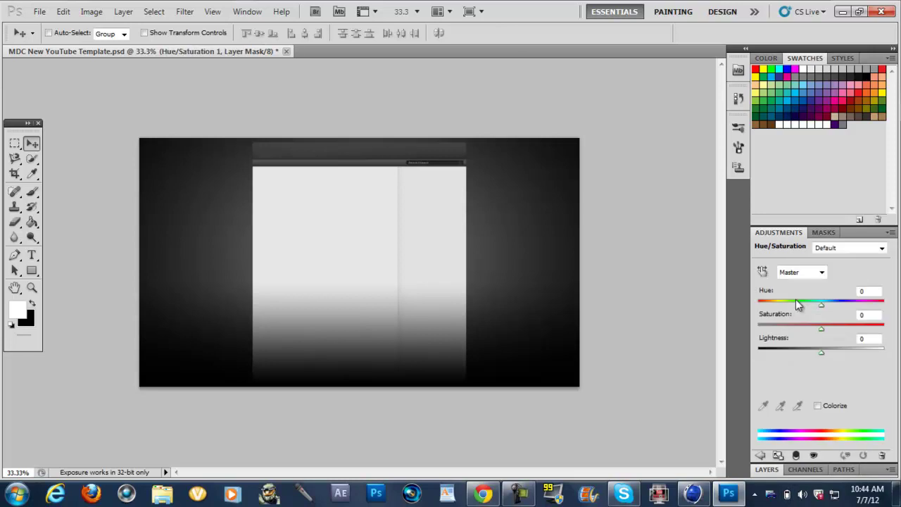
pyautogui.click(818, 407)
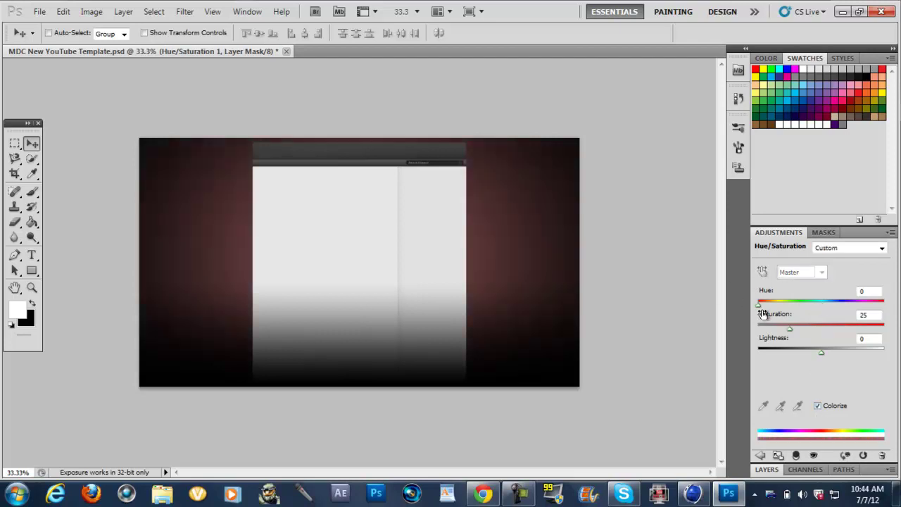
pyautogui.moveTo(760, 304); pyautogui.dragTo(794, 299)
pyautogui.click(761, 456)
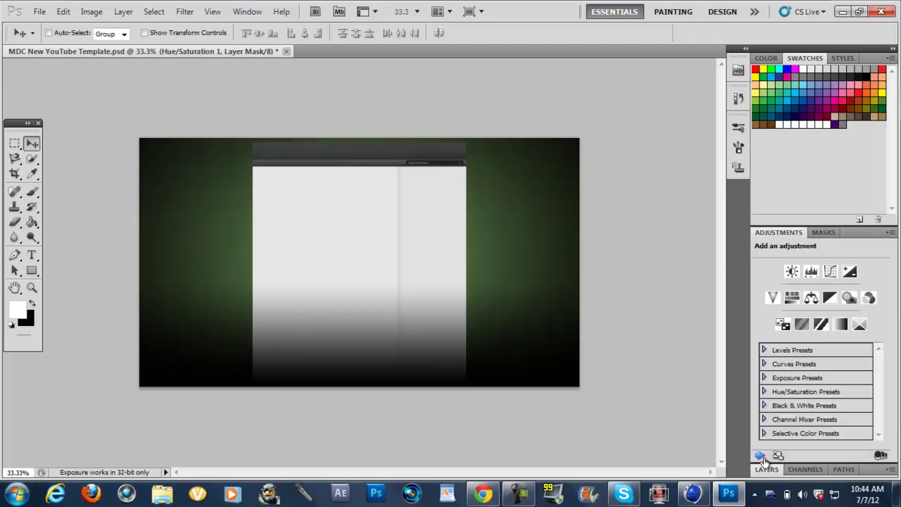
pyautogui.click(767, 469)
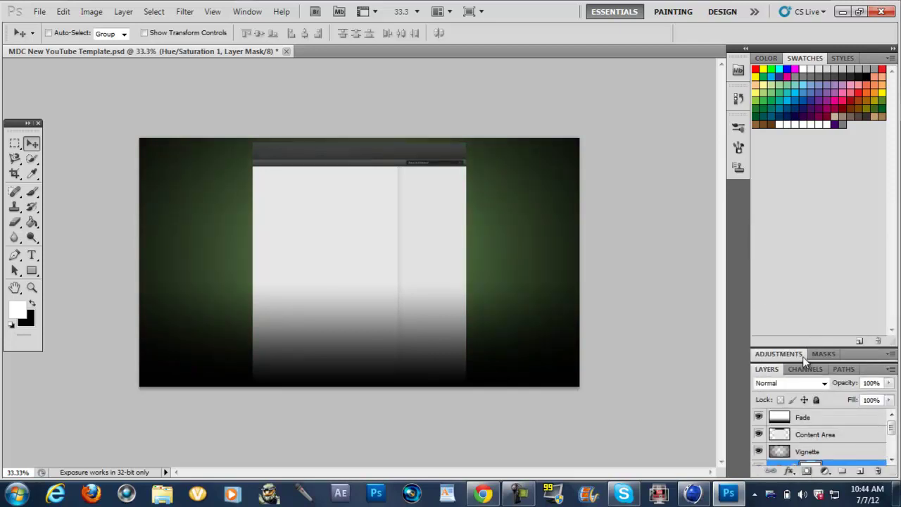
pyautogui.moveTo(807, 345); pyautogui.dragTo(807, 256)
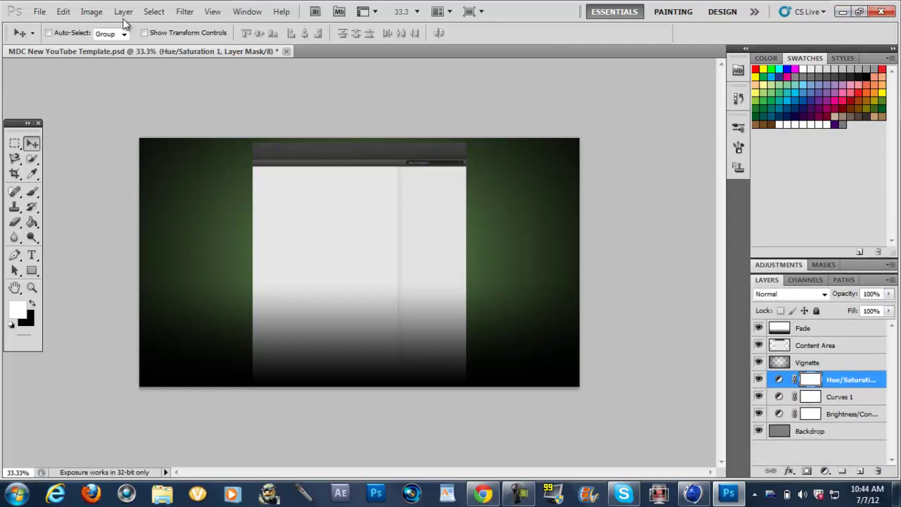
# Minimize Photoshop, switch to CINEMA 4D and render the KEMONY text to the Picture Viewer.
pyautogui.click(39, 11)
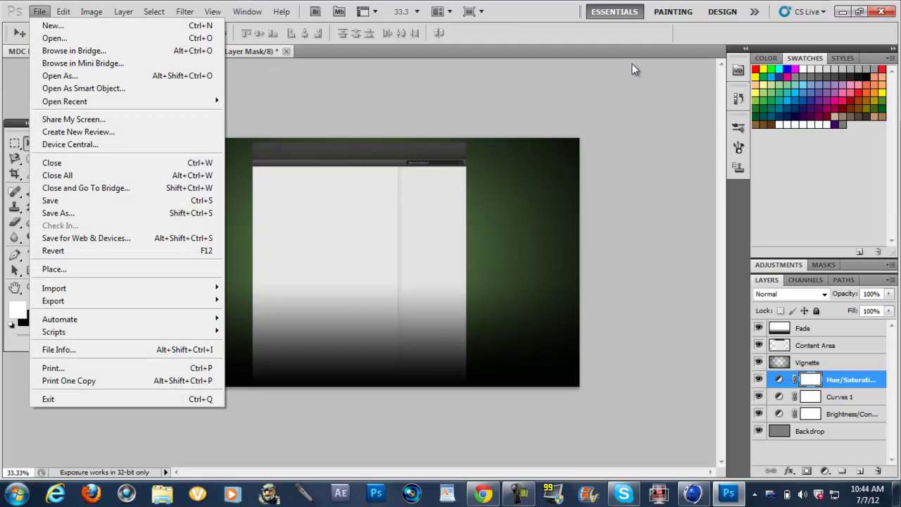
pyautogui.click(842, 12)
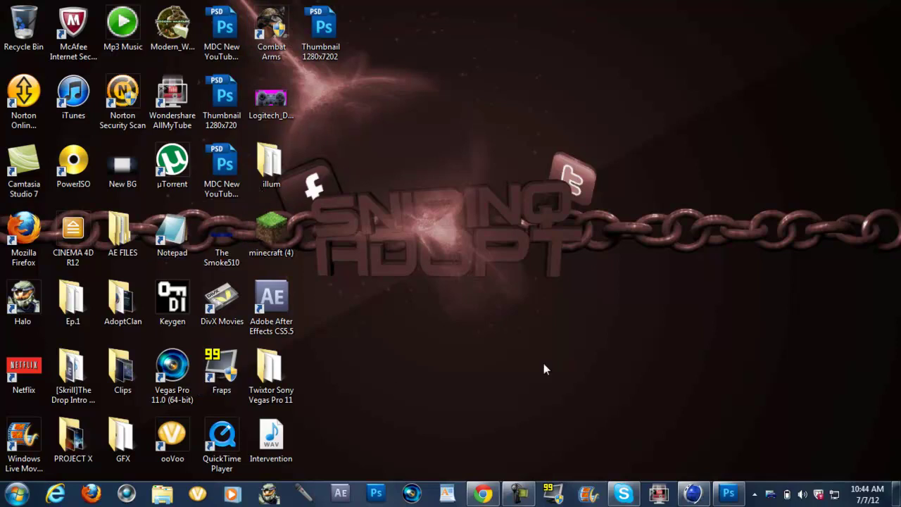
pyautogui.click(694, 493)
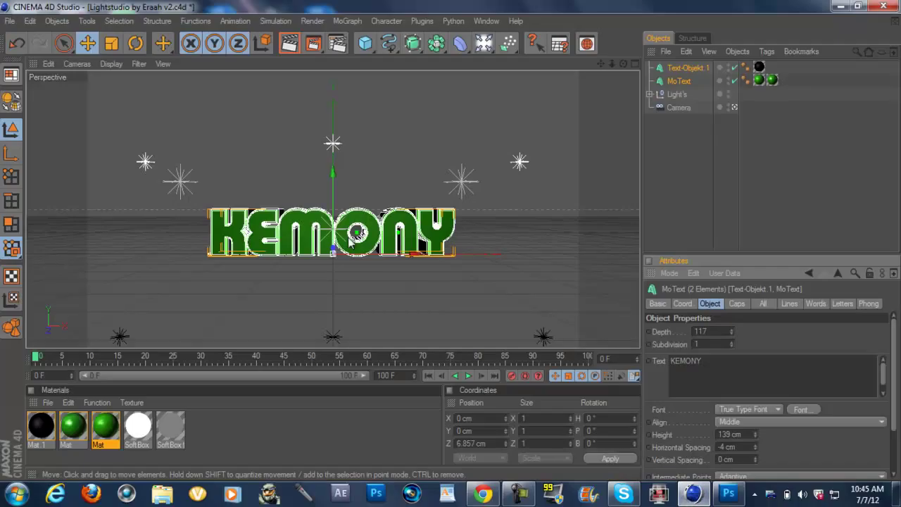
pyautogui.click(313, 44)
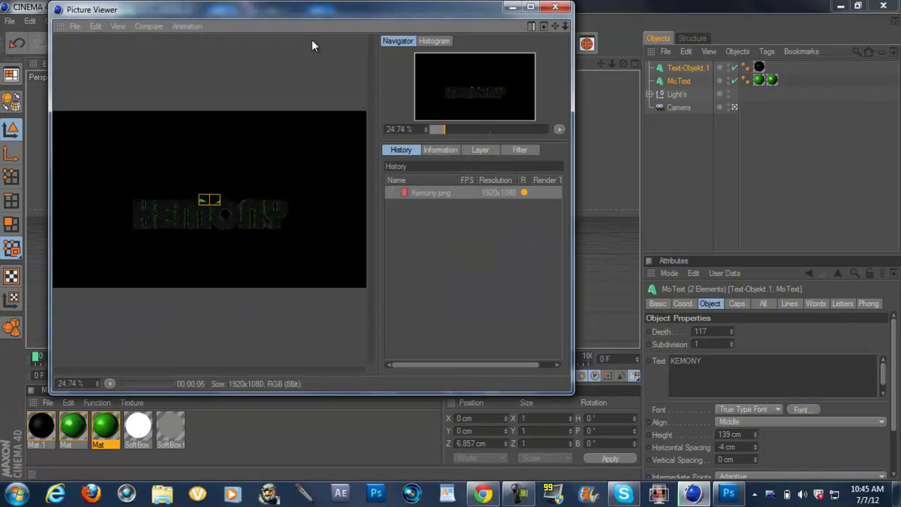
pyautogui.click(527, 497)
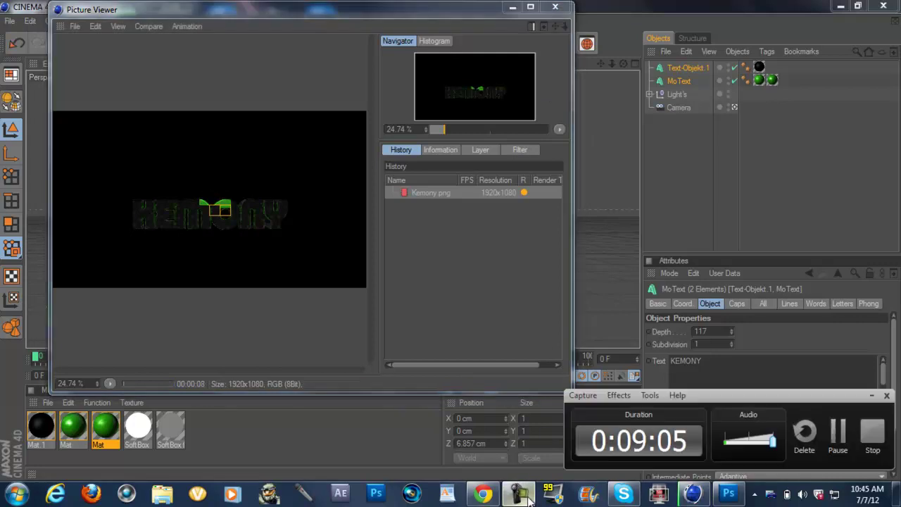
pyautogui.click(528, 497)
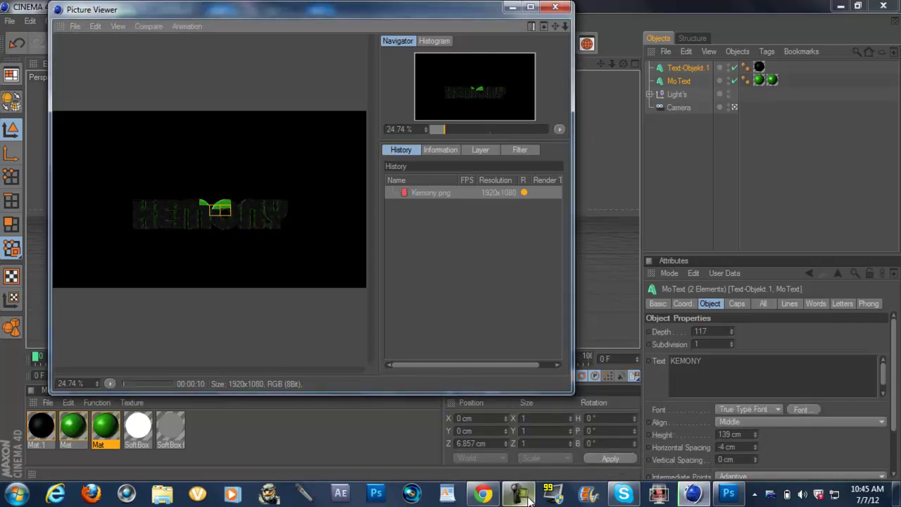